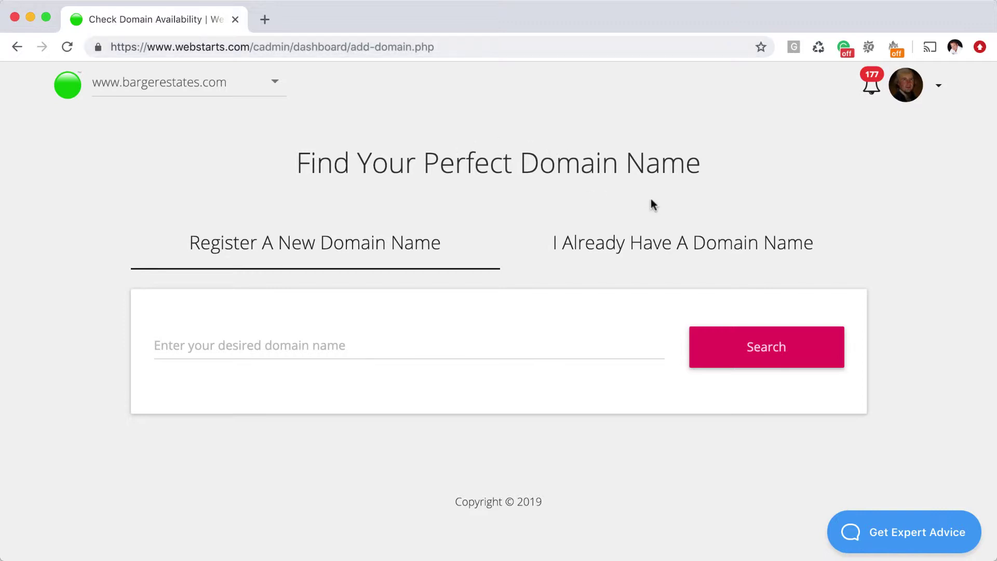
# Enter bargerestates.com as an owned domain and continue, triggering the already-exists error
pyautogui.click(691, 256)
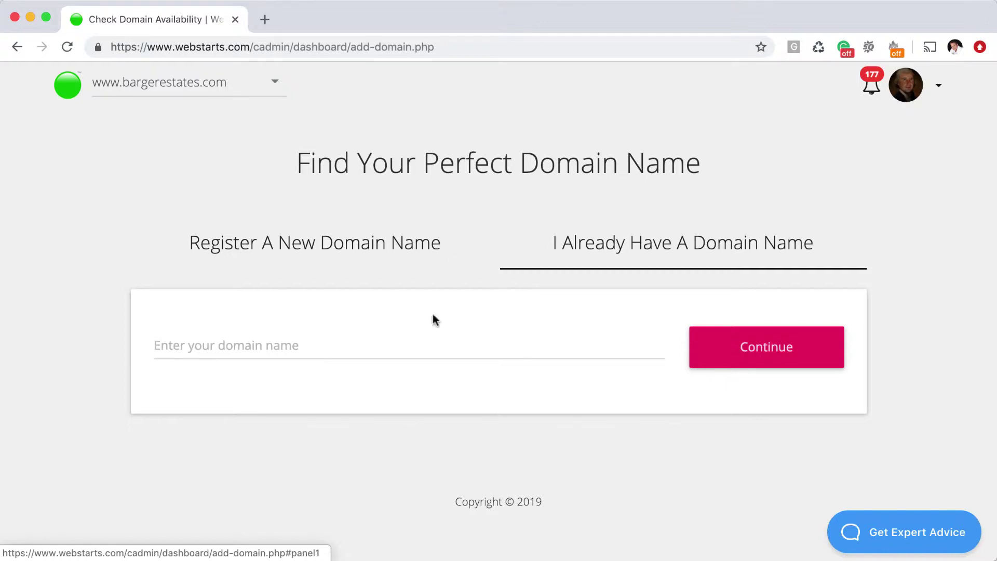
pyautogui.click(421, 343)
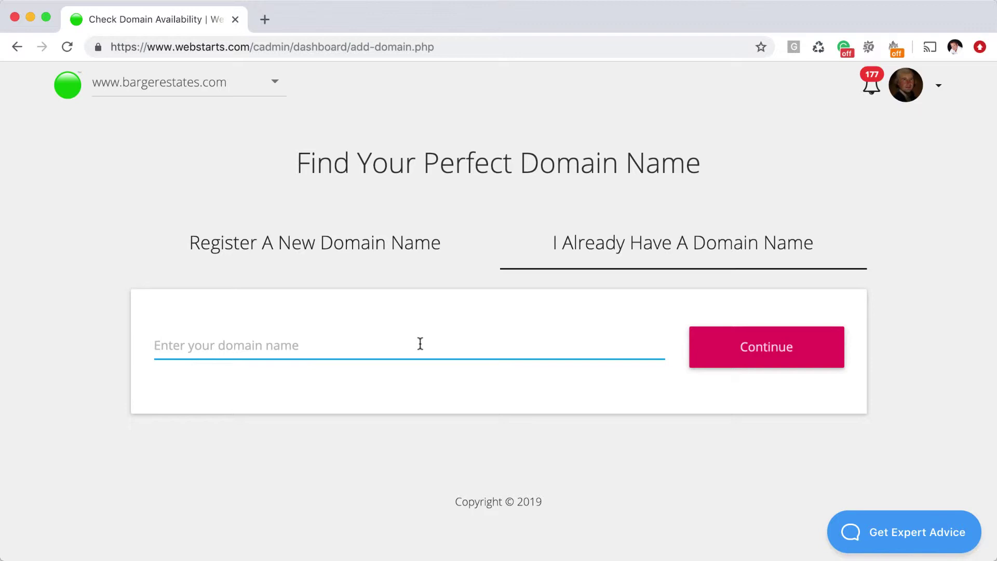
pyautogui.write('bar')
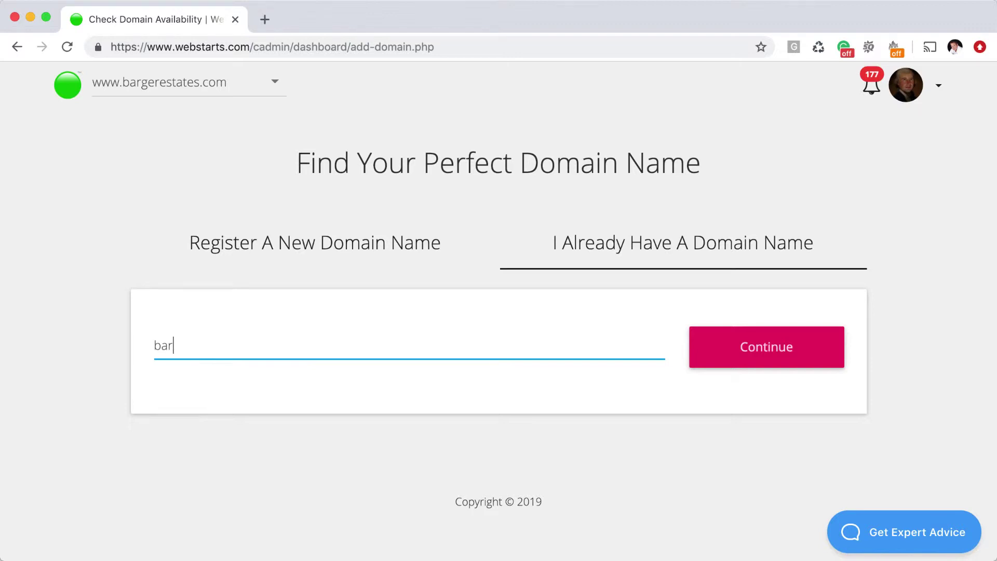
pyautogui.write('gerestates.com')
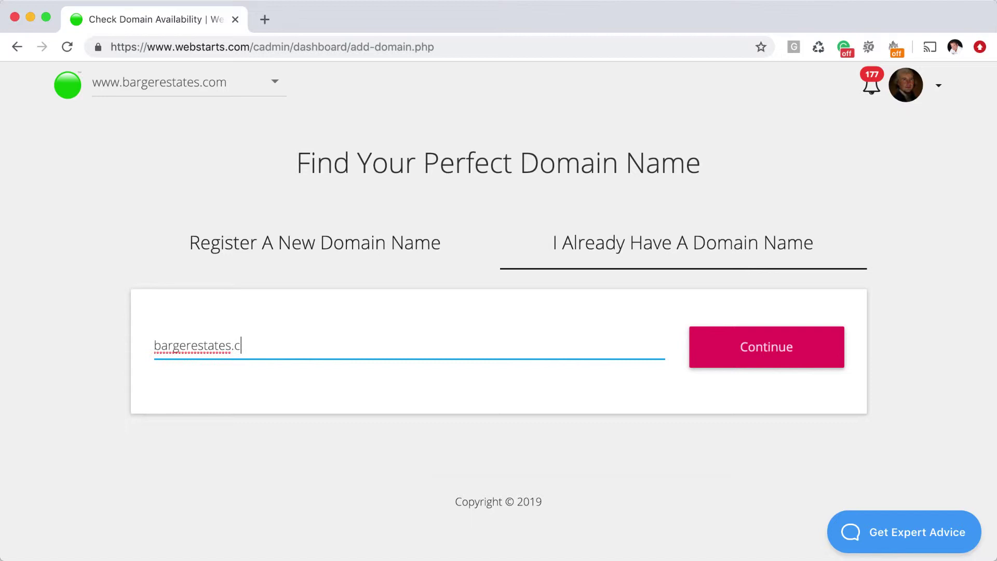
pyautogui.click(724, 363)
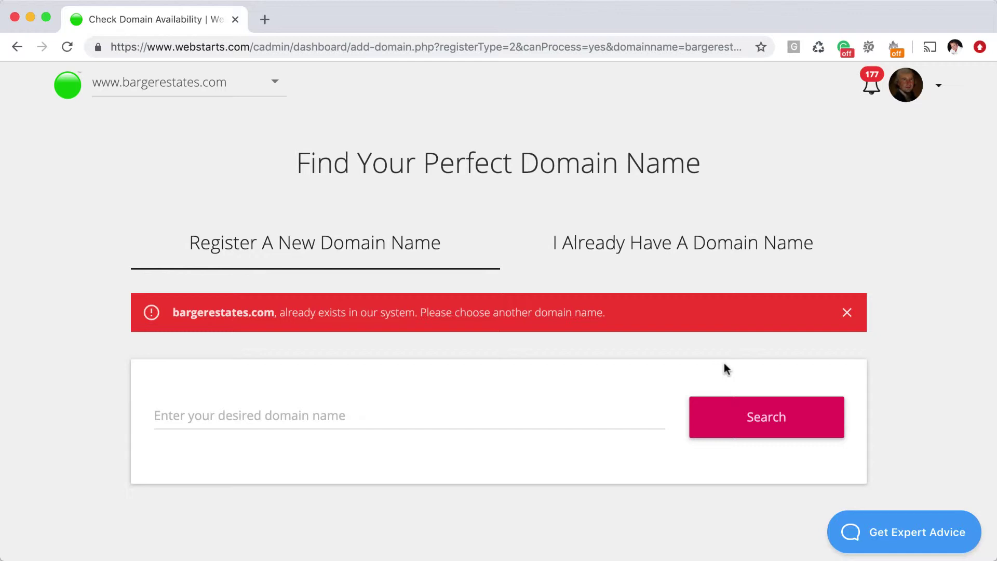
# Dismiss the error, confirm barger-estates.com is available, and continue with adding it
pyautogui.click(847, 312)
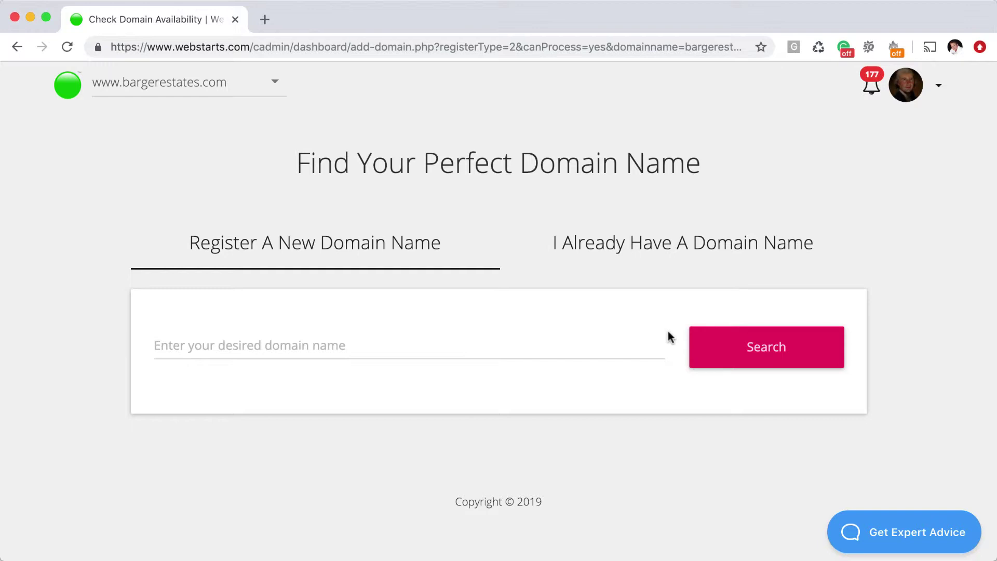
pyautogui.click(339, 349)
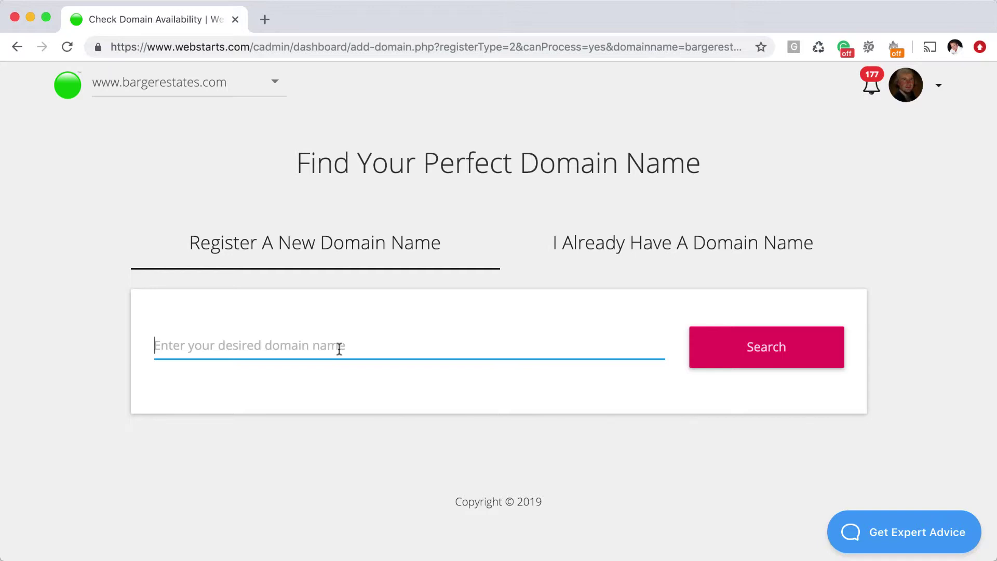
pyautogui.write('barger')
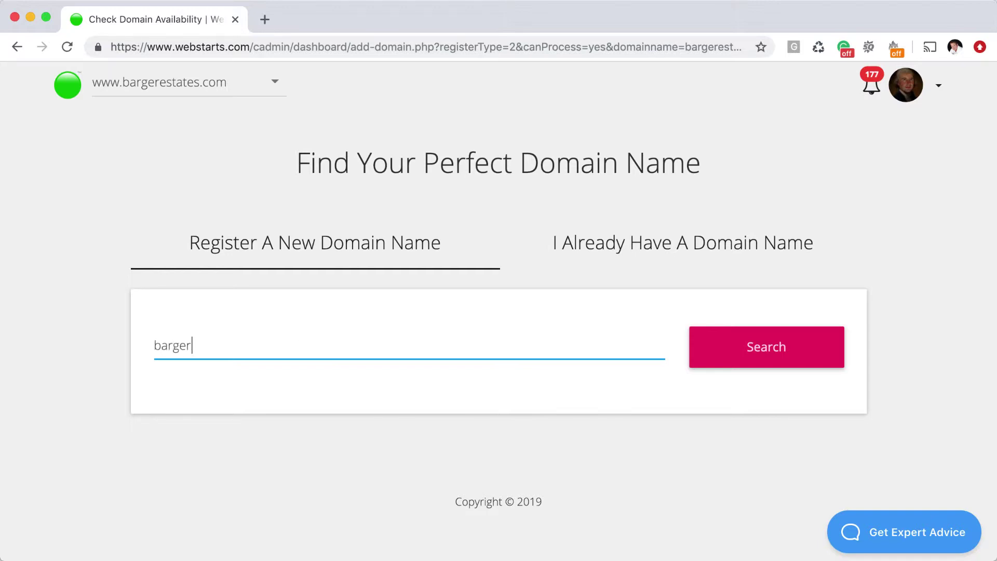
pyautogui.write('-estates.com')
pyautogui.press('Return')
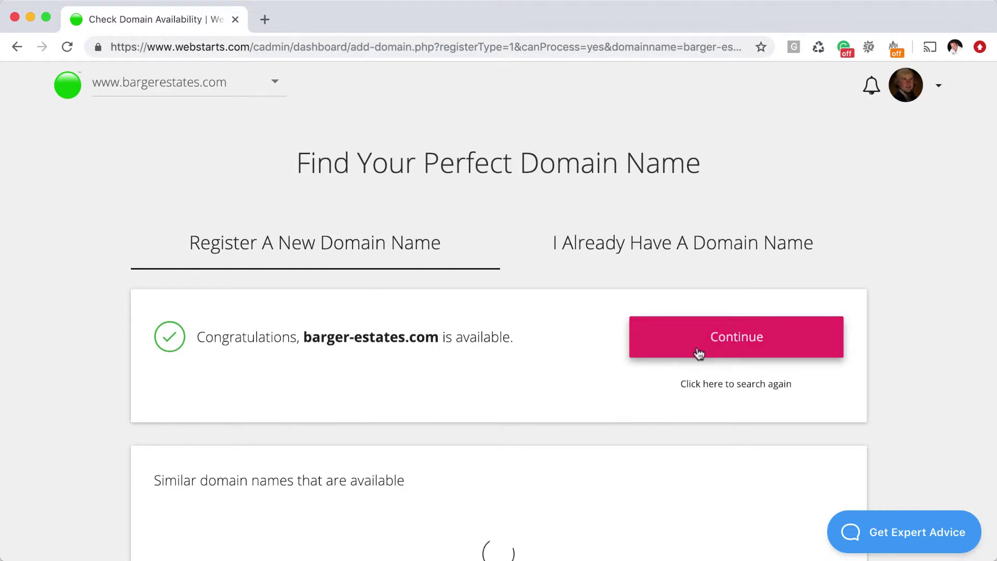
pyautogui.scroll(-4, 552, 443)
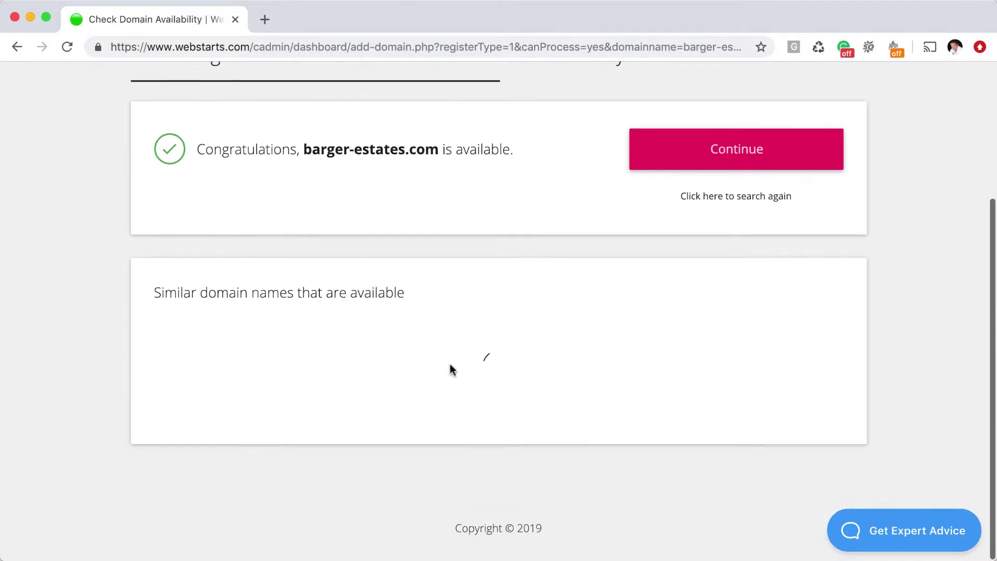
pyautogui.scroll(4, 514, 371)
pyautogui.click(739, 337)
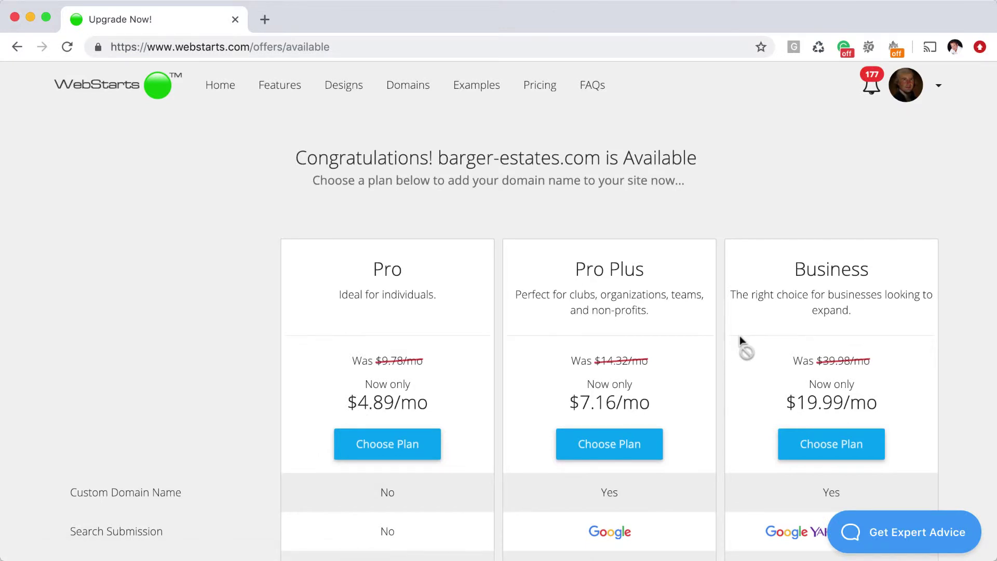
# Review the pricing table and choose the Pro Plus plan for barger-estates.com
pyautogui.scroll(-3, 759, 376)
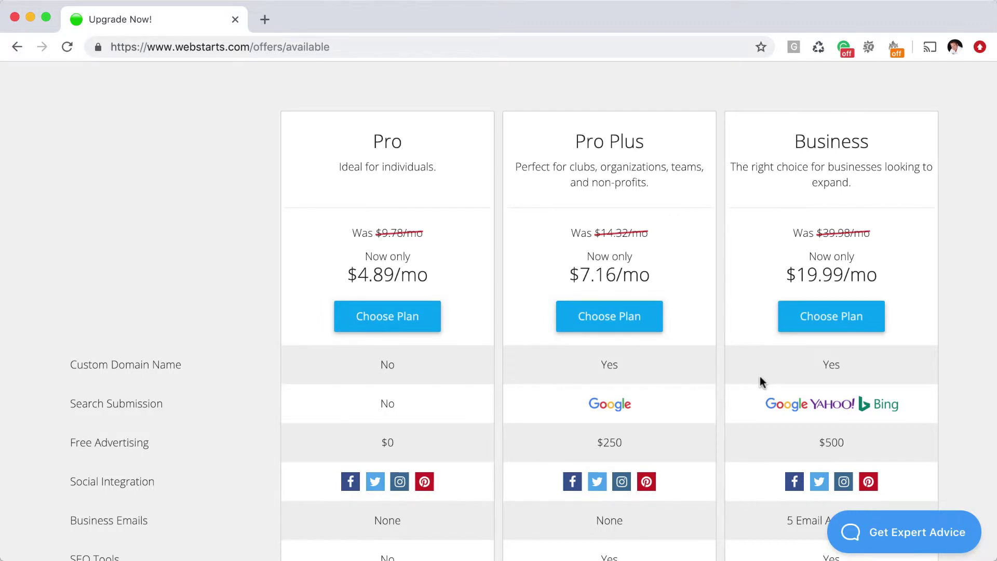
pyautogui.scroll(3, 734, 431)
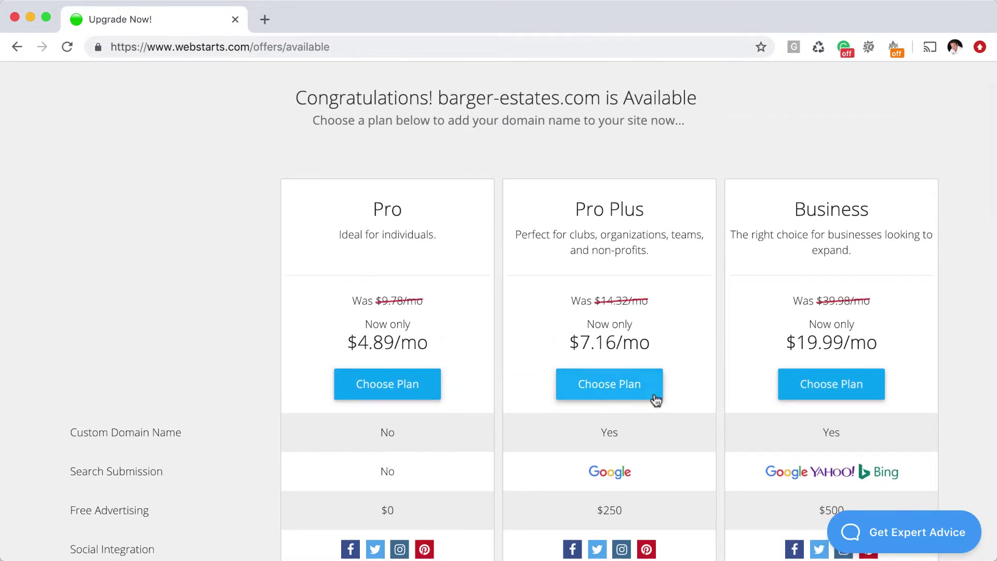
pyautogui.click(655, 396)
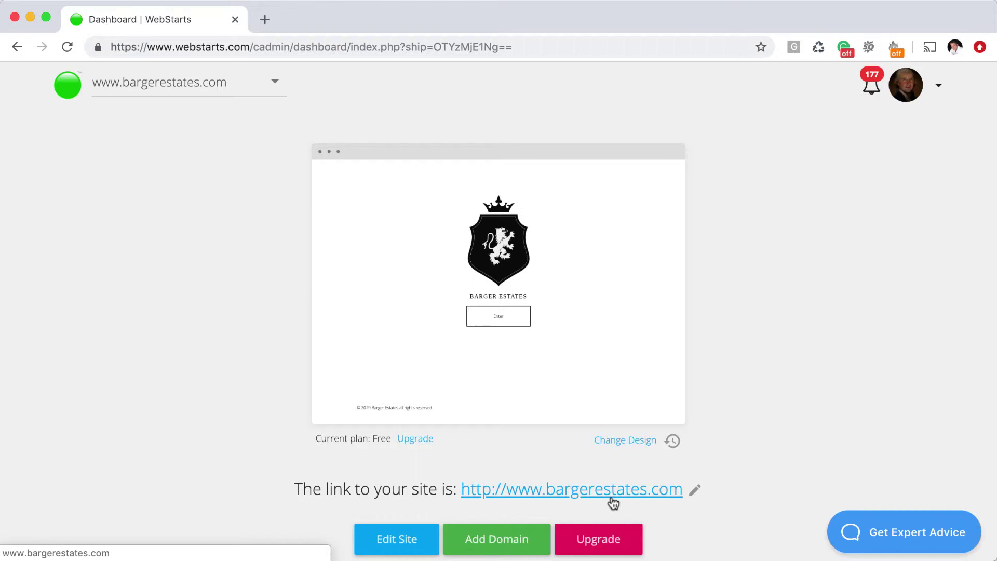
# Open the Business Email tile on the dashboard to list the site's five mailboxes
pyautogui.scroll(-7, 620, 501)
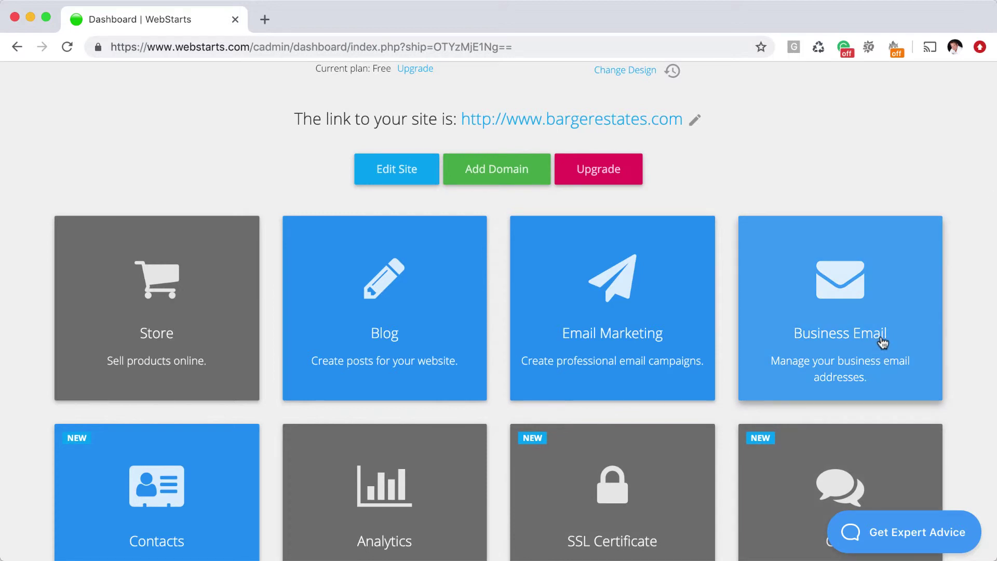
pyautogui.click(851, 296)
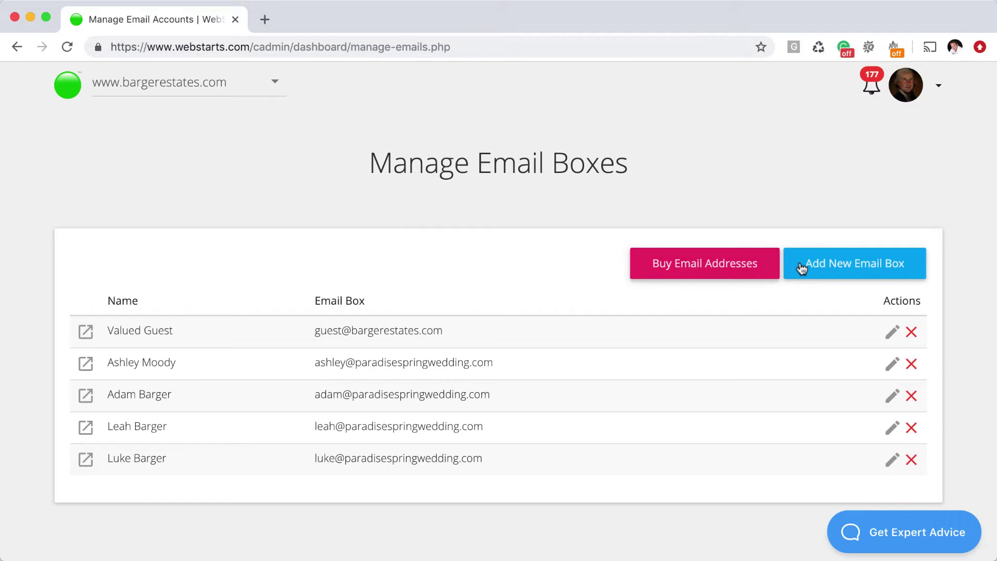
pyautogui.click(873, 274)
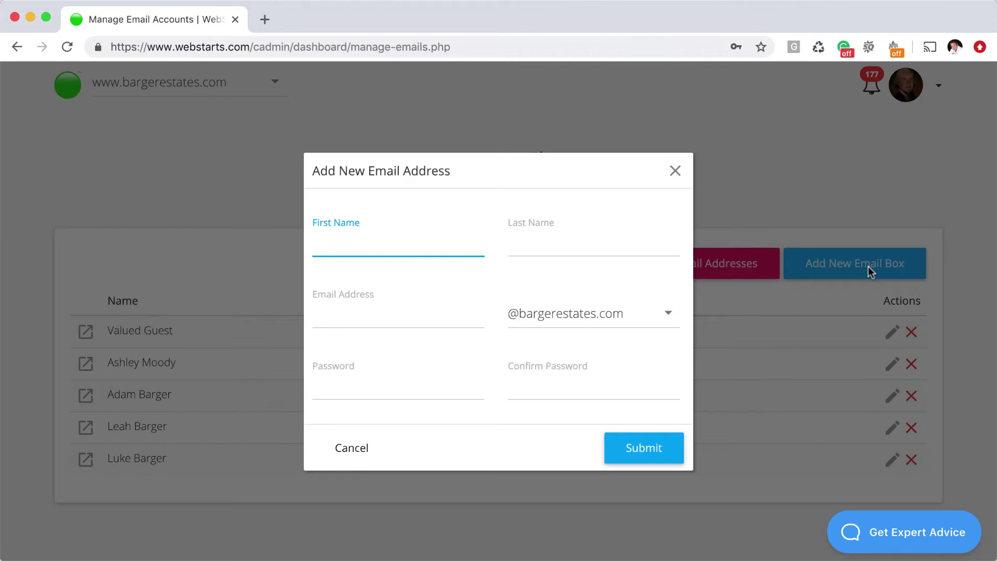
pyautogui.click(436, 314)
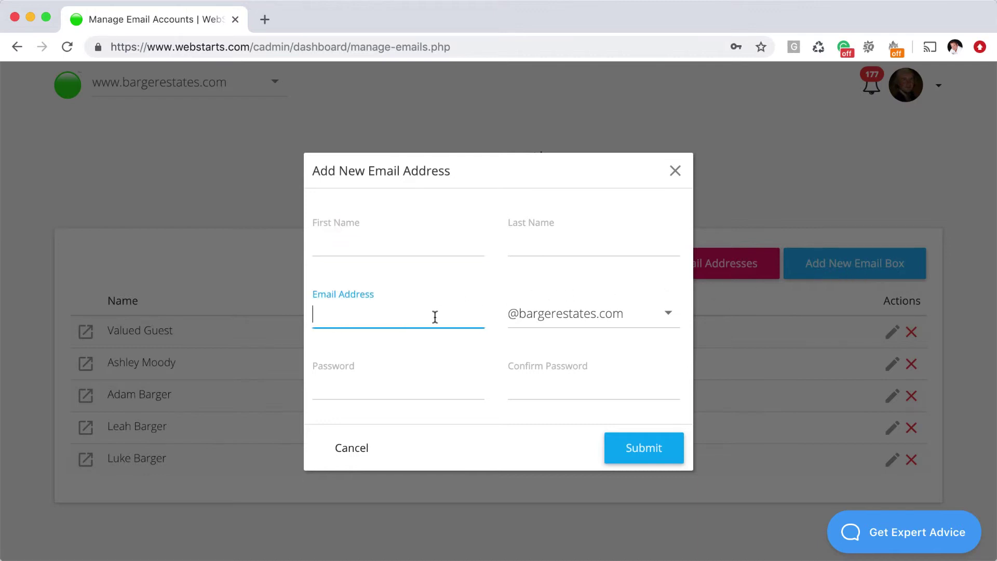
pyautogui.click(546, 314)
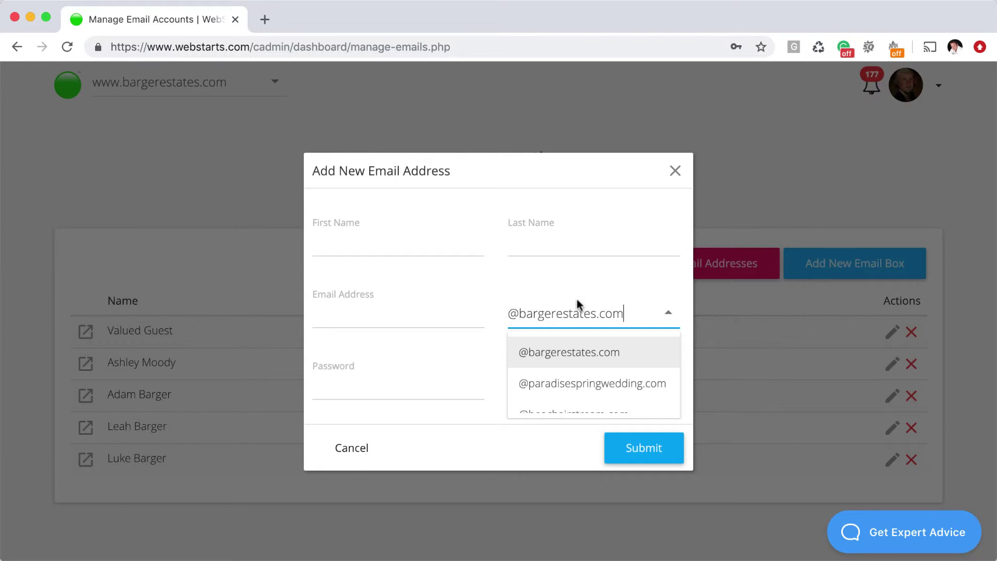
pyautogui.click(435, 377)
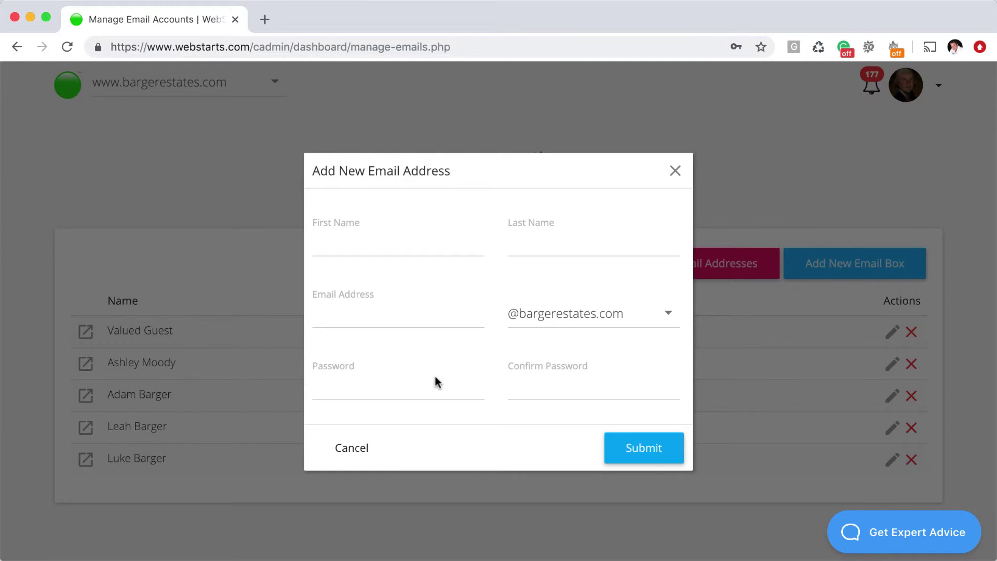
pyautogui.click(675, 171)
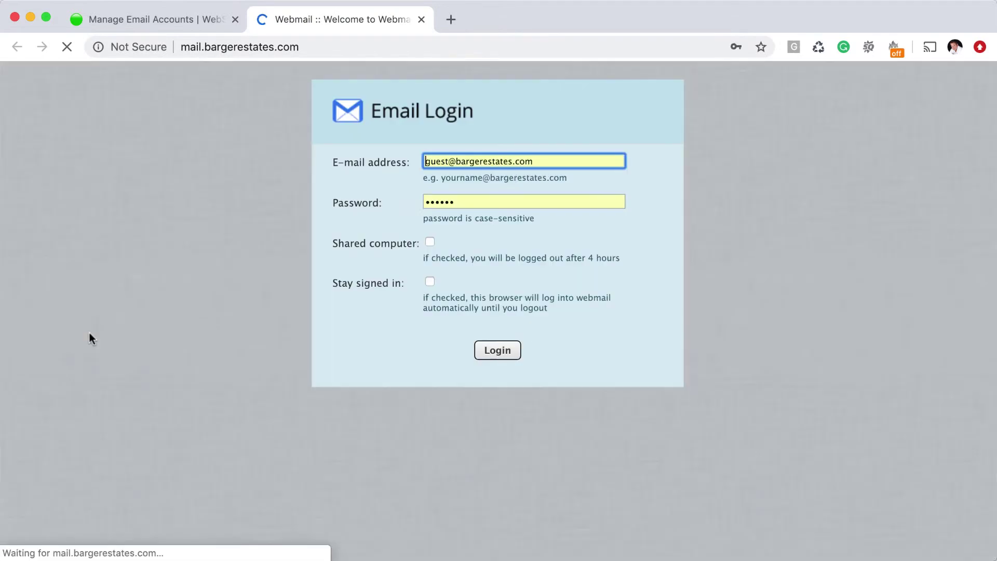
# Check the pre-filled Webmail login address and password, then close the Webmail tab
pyautogui.click(540, 157)
pyautogui.click(546, 140)
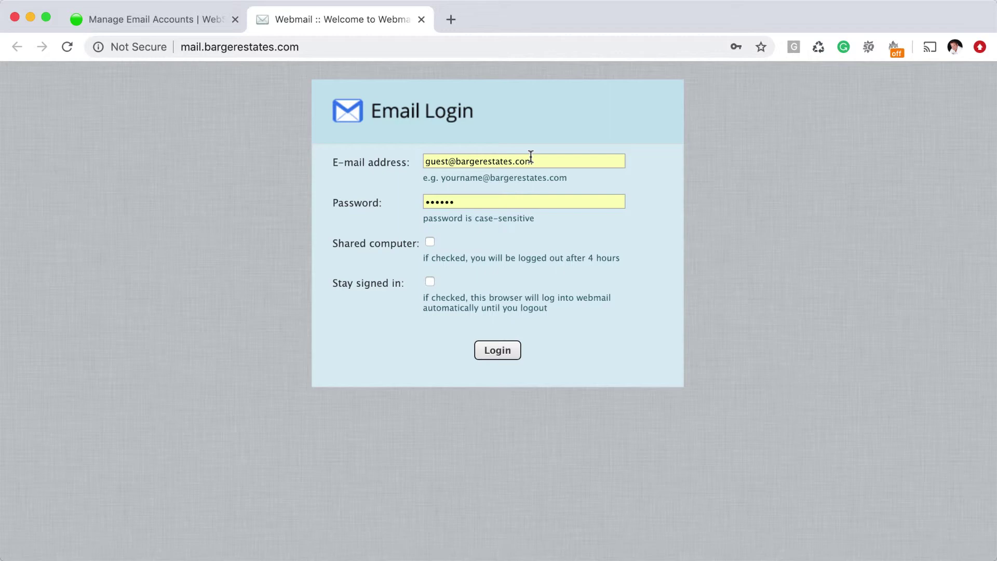
pyautogui.click(473, 202)
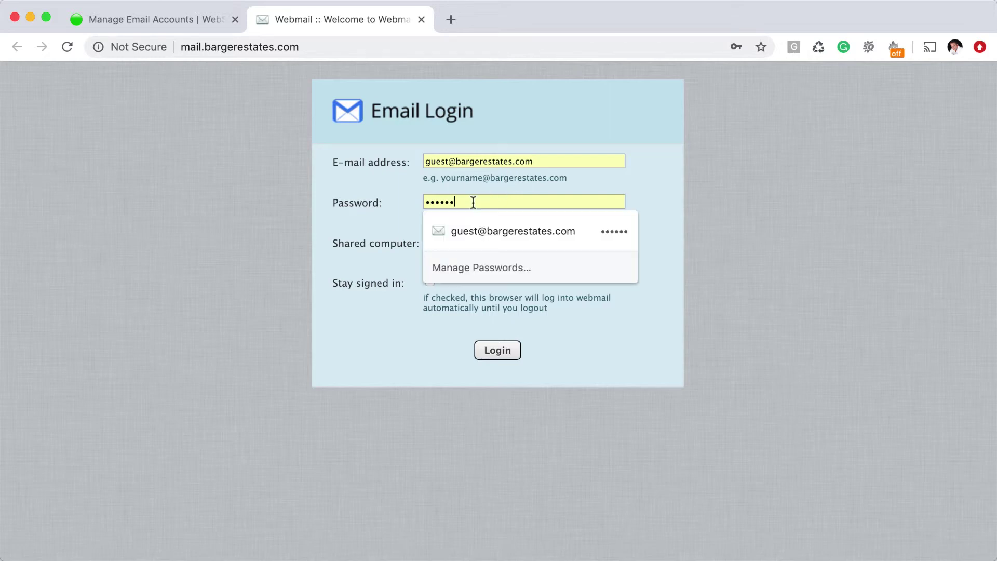
pyautogui.click(569, 133)
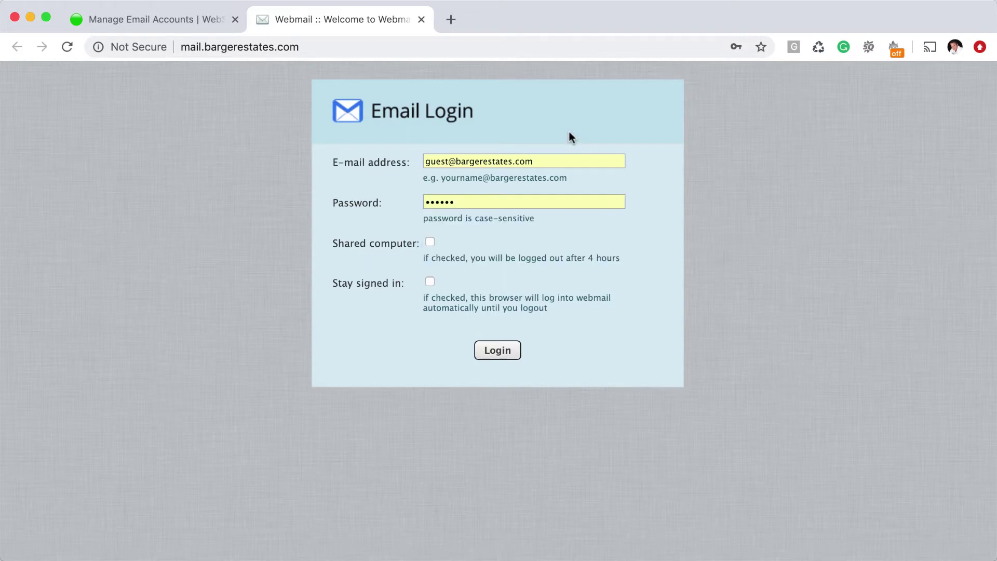
pyautogui.click(421, 20)
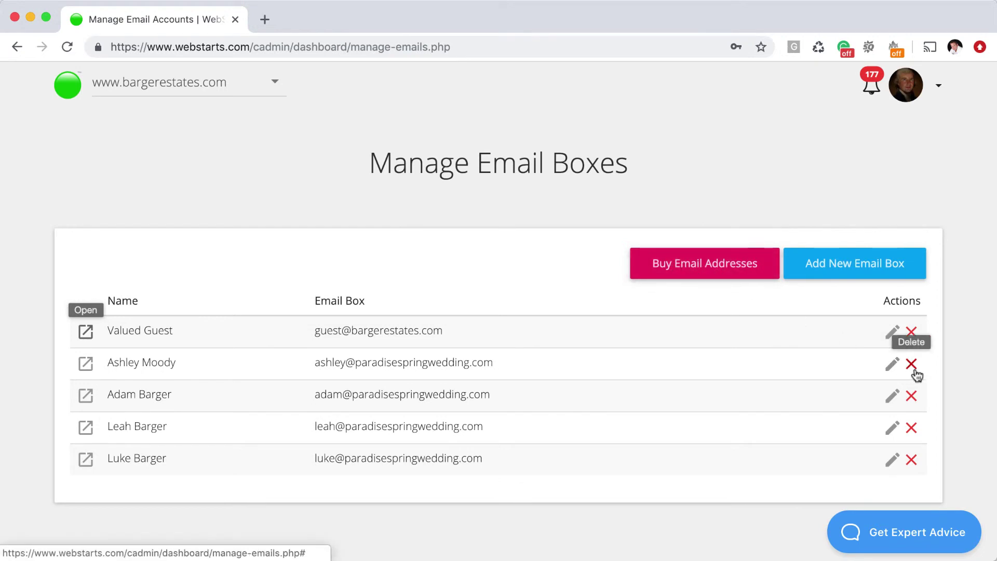
pyautogui.click(892, 335)
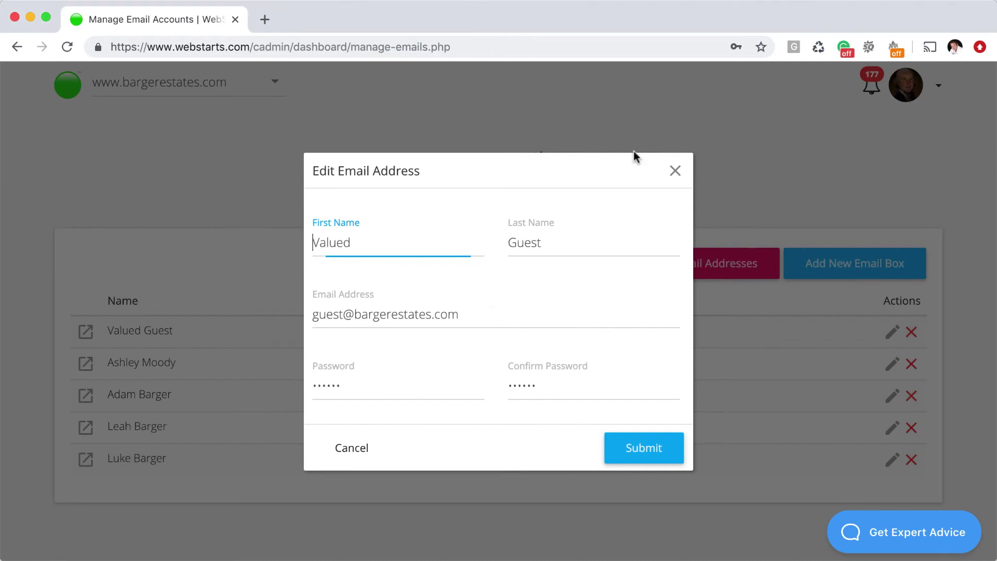
pyautogui.click(676, 172)
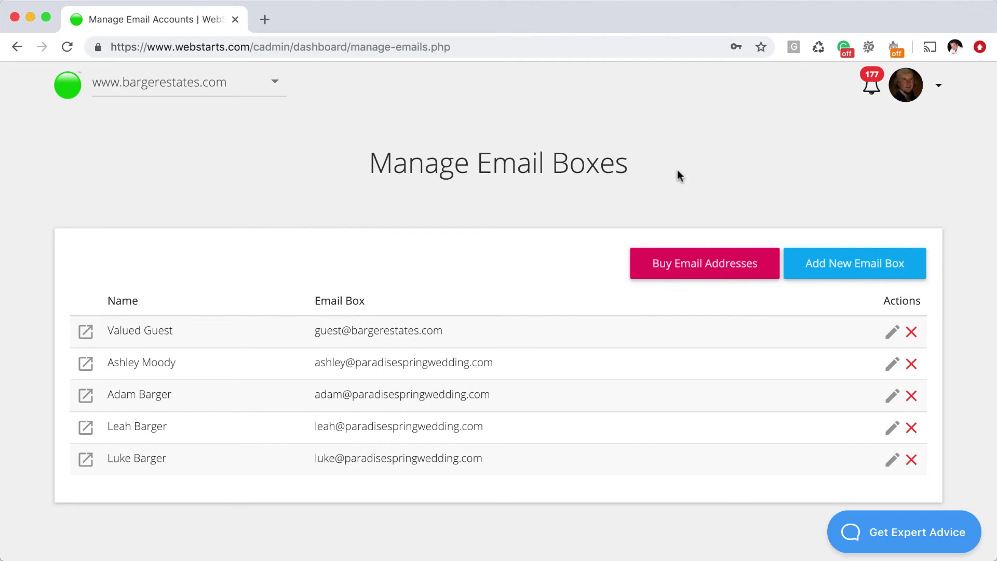
# Open and close the notifications dropdown to clear the 177 unread notifications
pyautogui.click(871, 93)
pyautogui.click(784, 90)
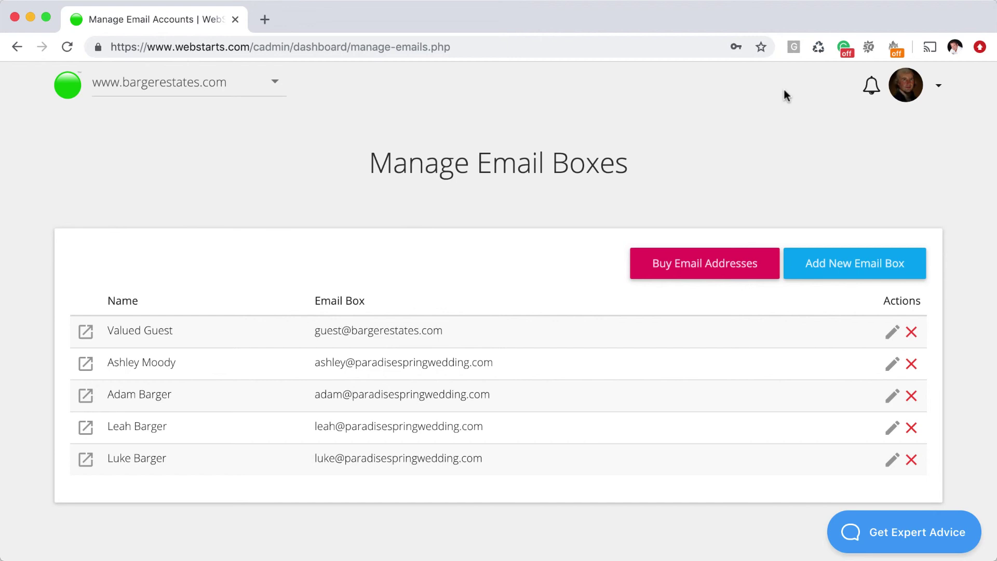